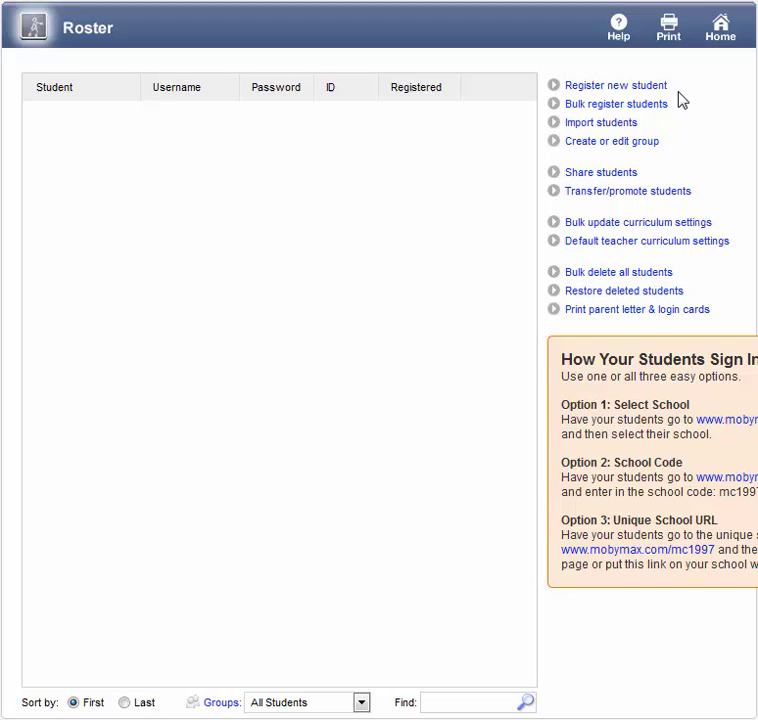
# - Start a new student registration with the grade level set to 5
pyautogui.click(660, 92)
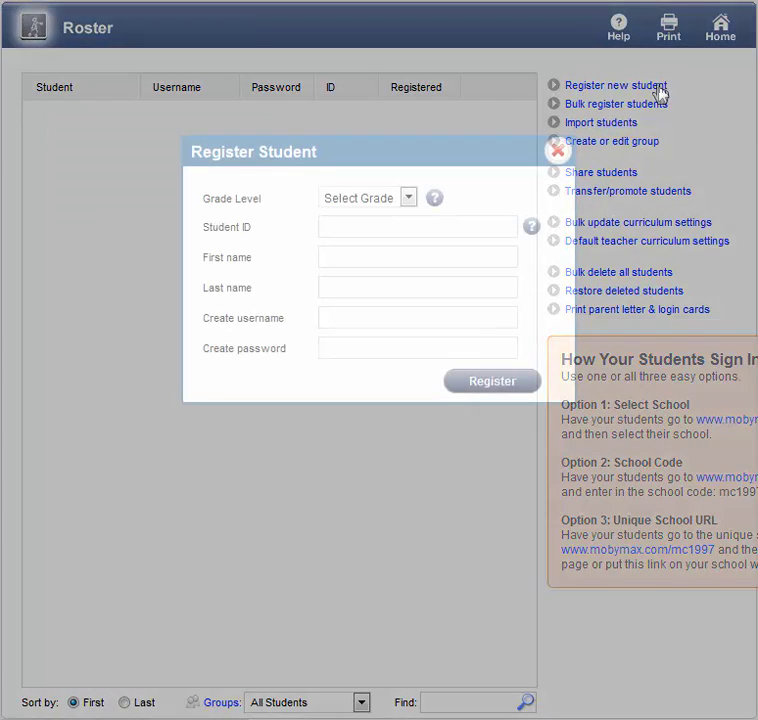
pyautogui.click(401, 199)
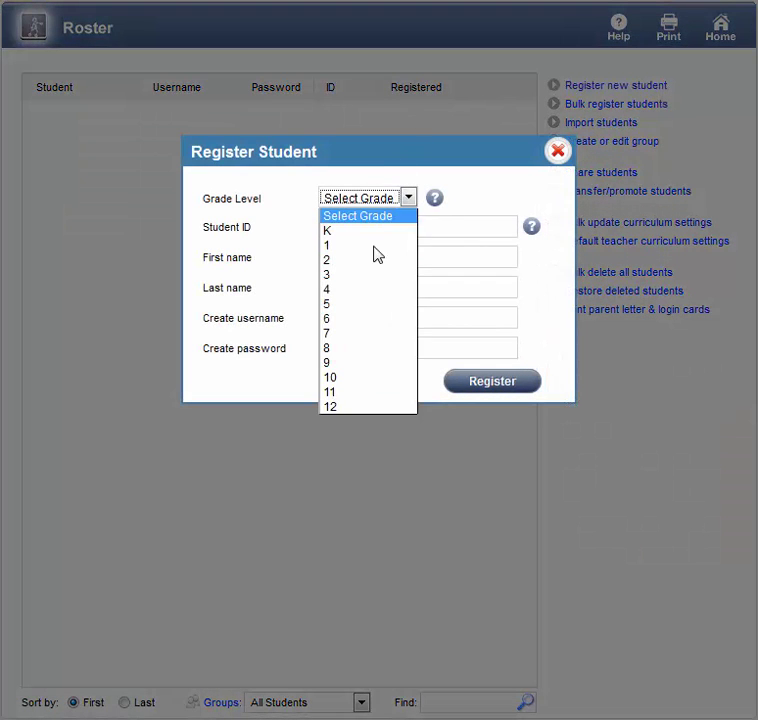
pyautogui.click(368, 307)
# - Enter the student ID and the student's first and last name, register, and close the form
pyautogui.click(370, 228)
pyautogui.write('x1')
pyautogui.click(372, 255)
pyautogui.write('Jean')
pyautogui.press('Tab')
pyautogui.write('Grey')
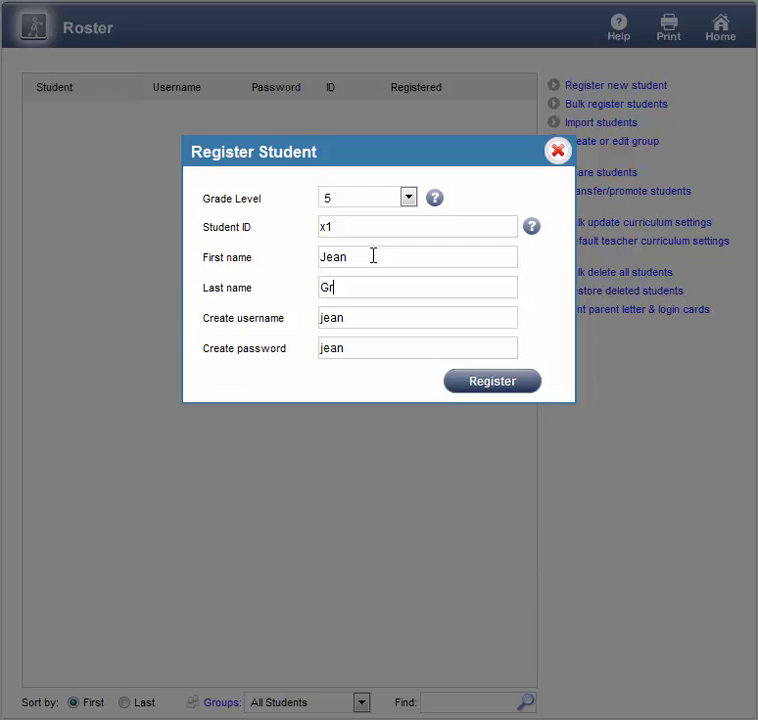
pyautogui.click(498, 385)
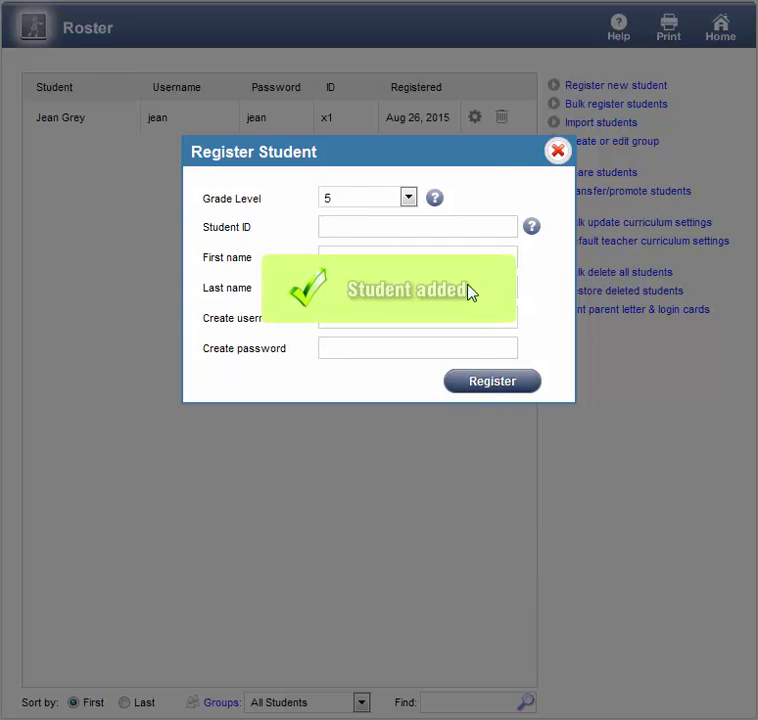
pyautogui.click(556, 154)
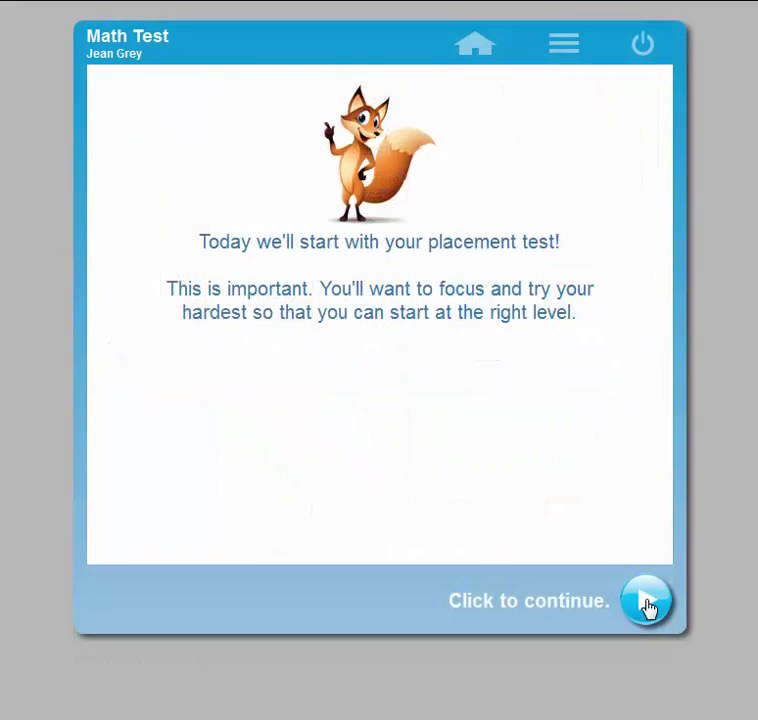
# - Start the Math Test and answer 5 to the Joe's dollars question
pyautogui.click(646, 602)
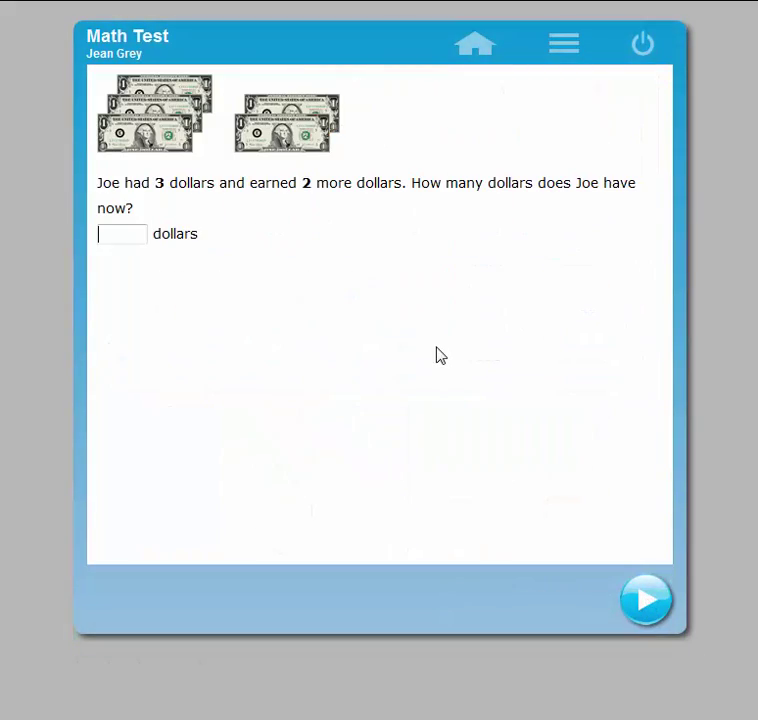
pyautogui.write('5')
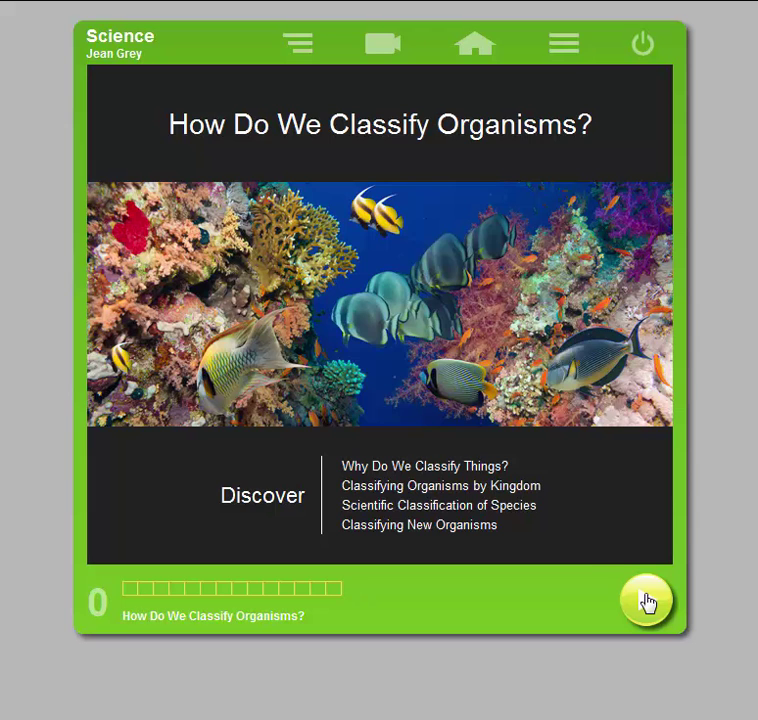
# - Begin the classifying organisms Science lesson, then resume it from the student home
pyautogui.click(646, 602)
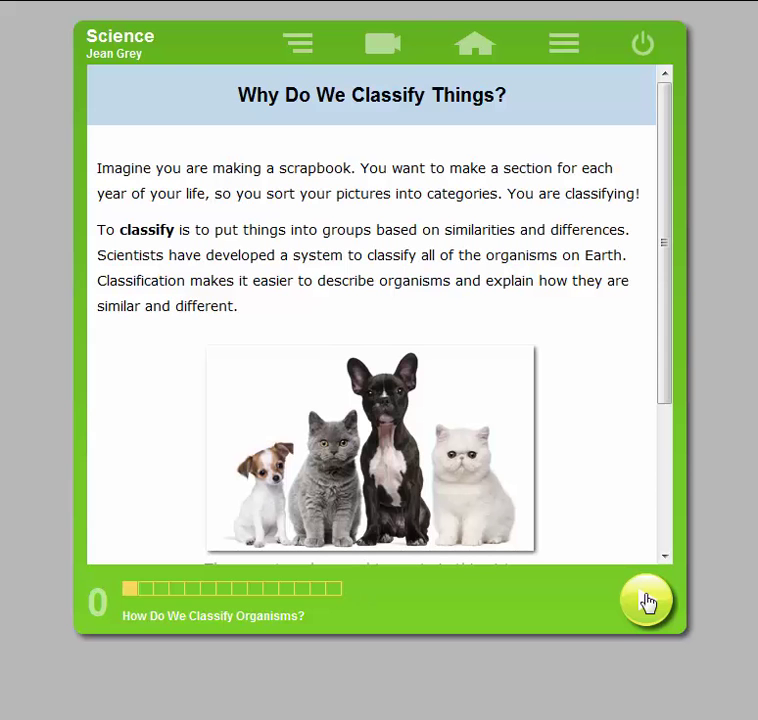
pyautogui.click(491, 66)
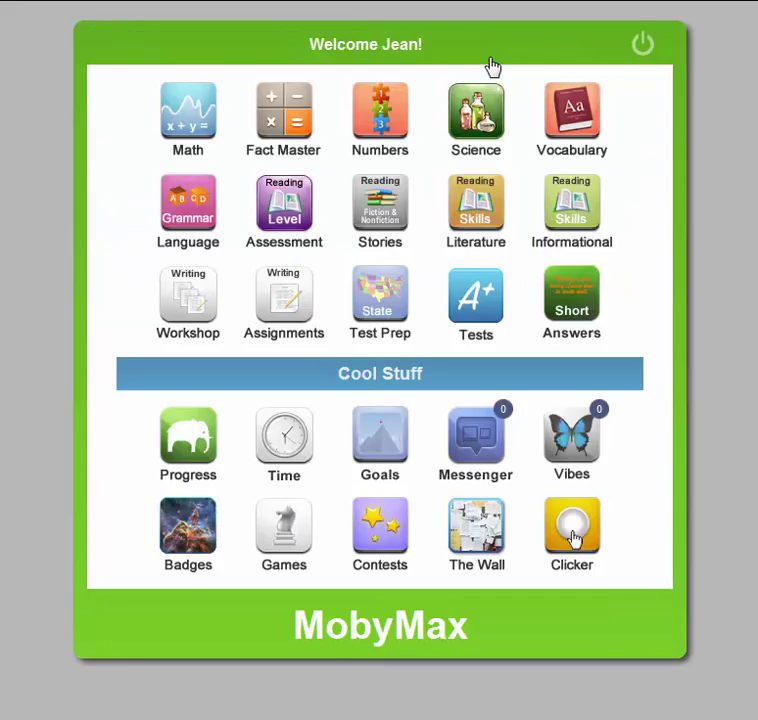
pyautogui.click(478, 105)
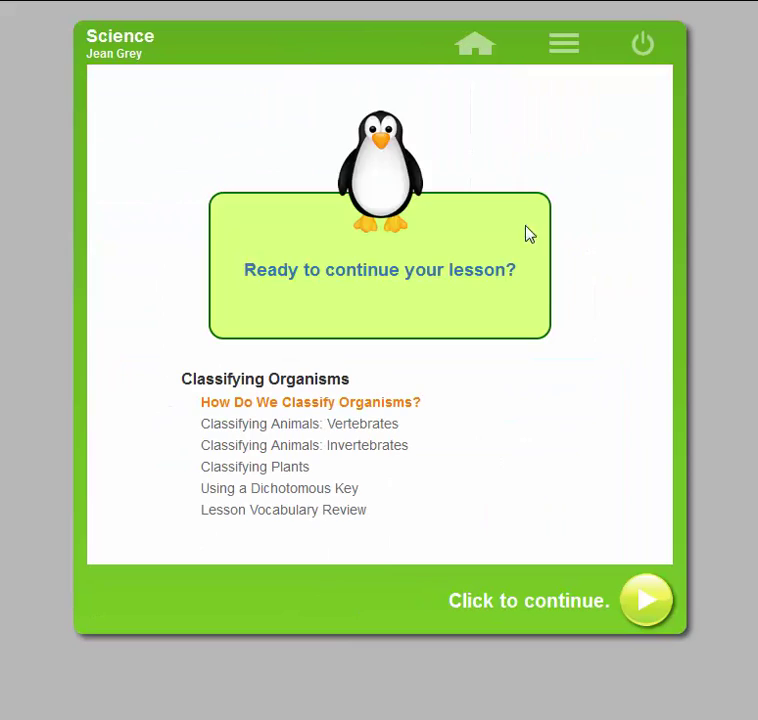
pyautogui.click(643, 592)
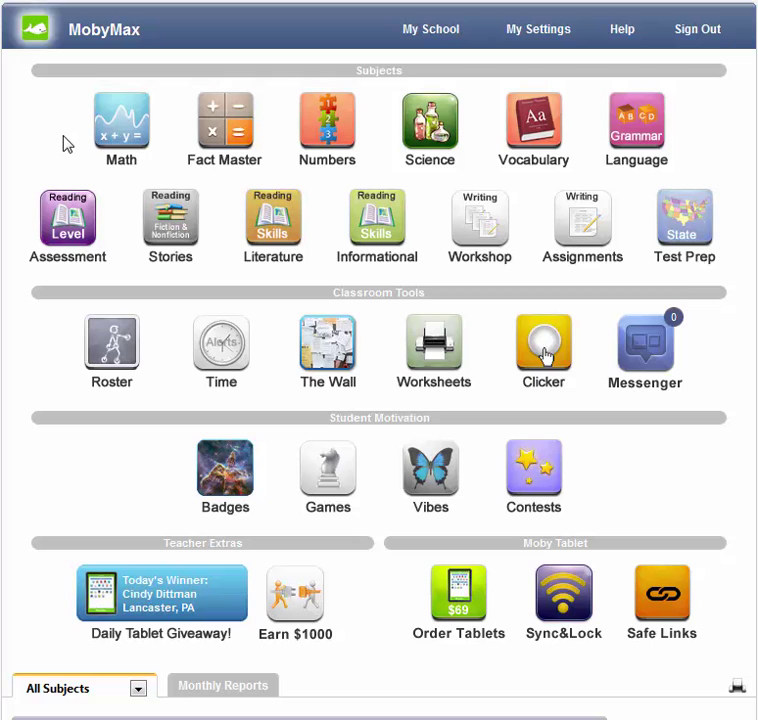
# - Break down the 3.7 math placement result by standard, expanding Grade 1 and 1.OA
pyautogui.click(122, 133)
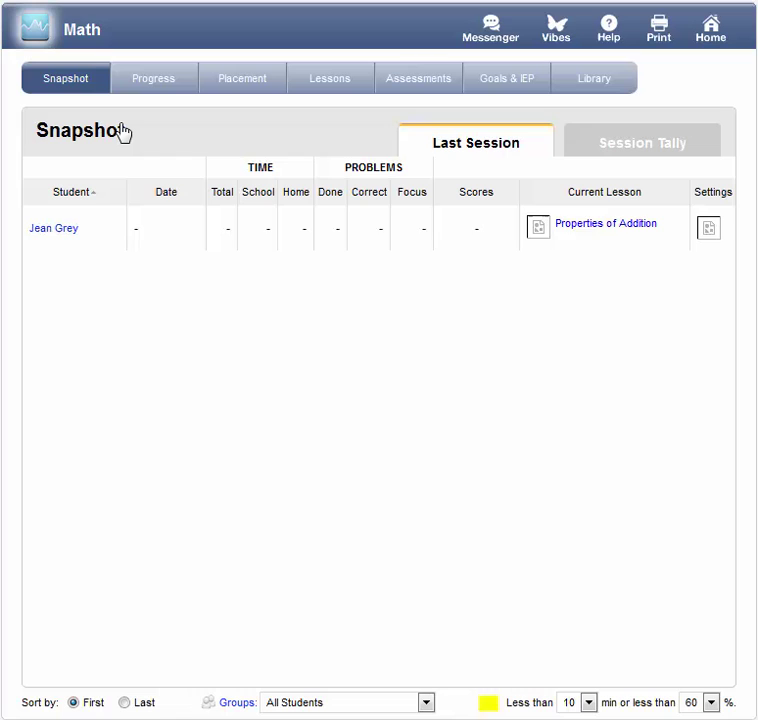
pyautogui.click(240, 80)
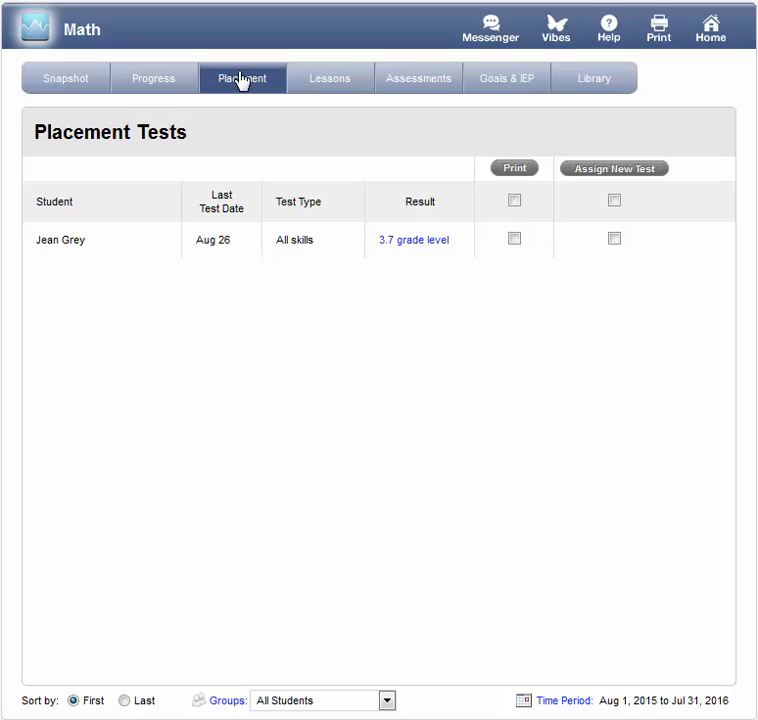
pyautogui.click(408, 242)
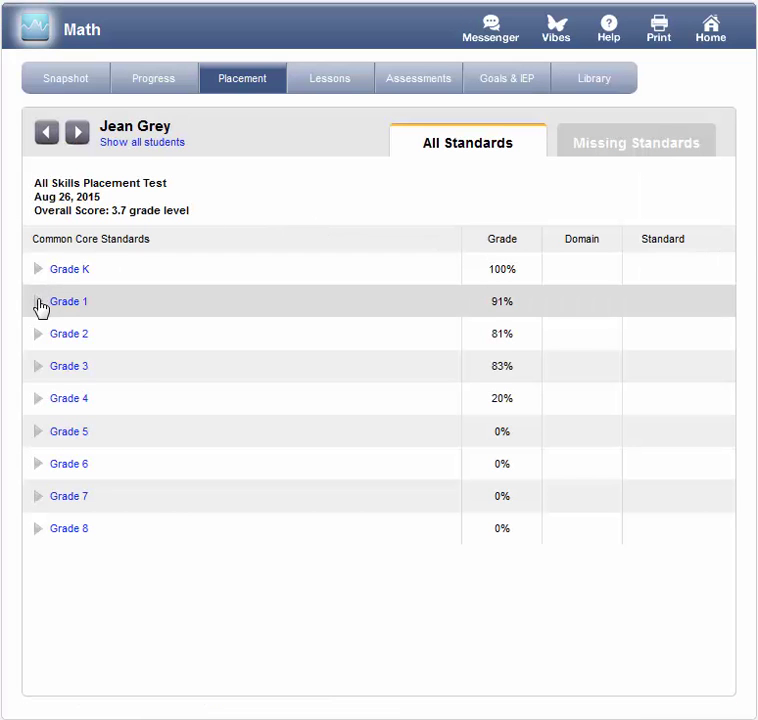
pyautogui.click(40, 305)
pyautogui.click(58, 336)
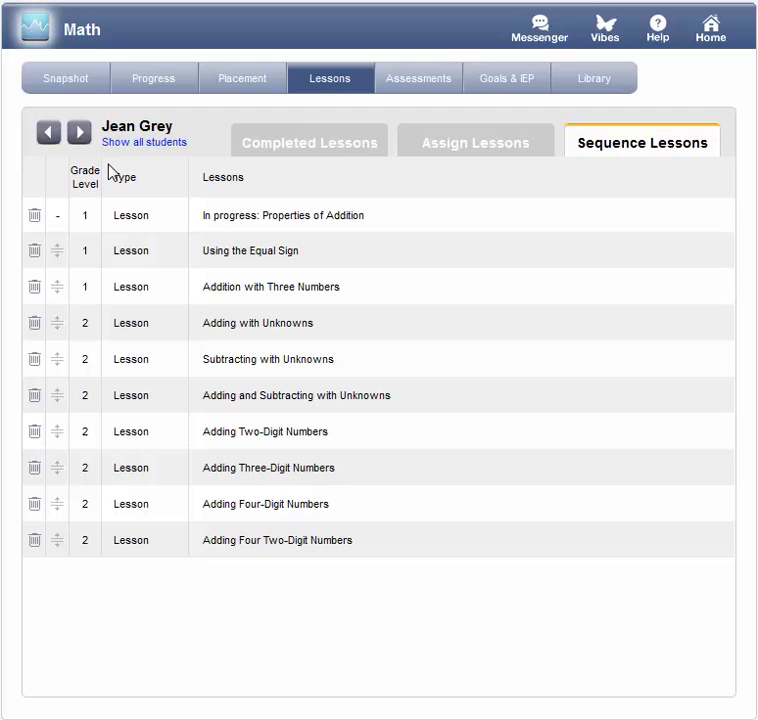
# - Move Using the Equal Sign below Addition with Three Numbers in the lesson sequence
pyautogui.moveTo(58, 252); pyautogui.dragTo(59, 300)
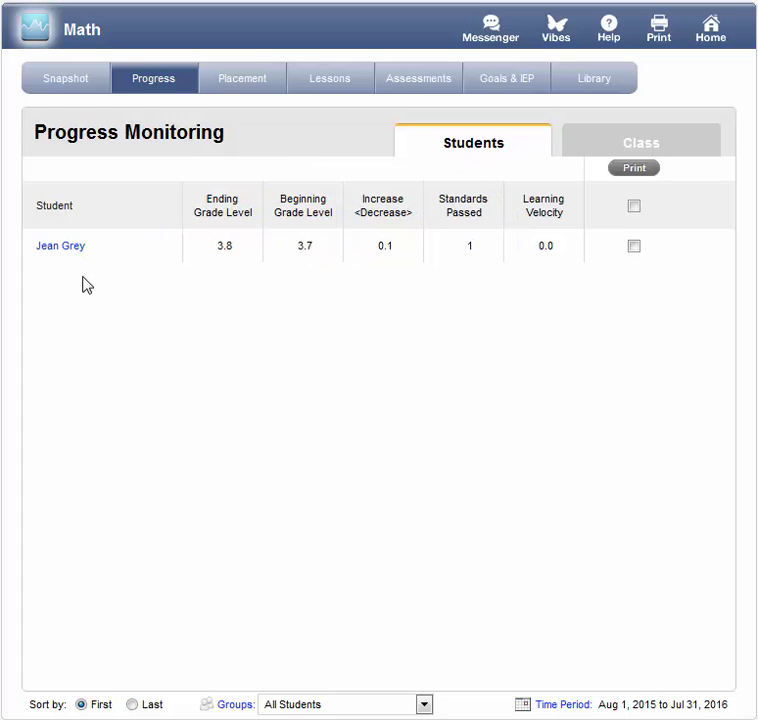
# - Open the student's math progress Summary page from Progress Monitoring
pyautogui.click(73, 247)
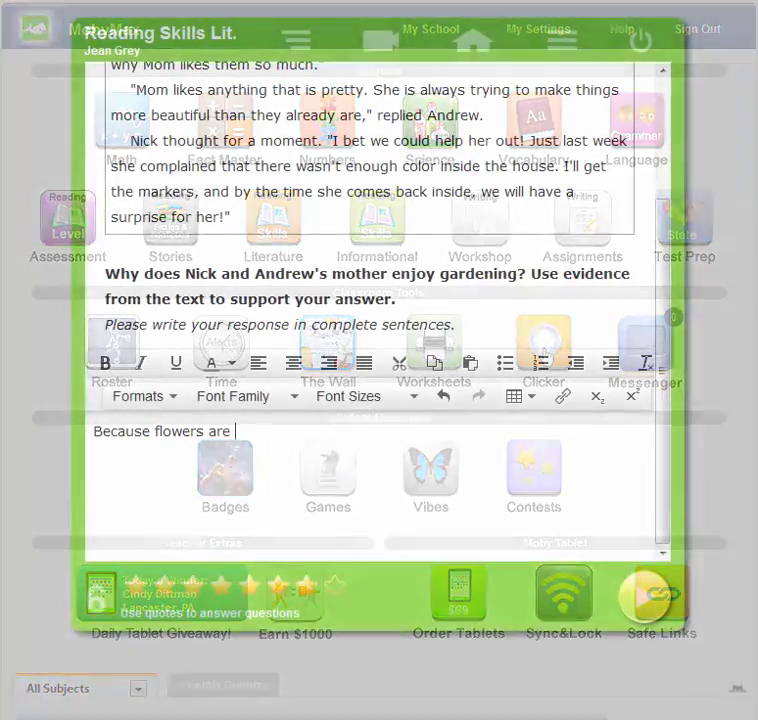
# - Answer 'pretty!' in Reading Skills and sort the squirrel card into Animals
pyautogui.write('pretty')
pyautogui.write('!')
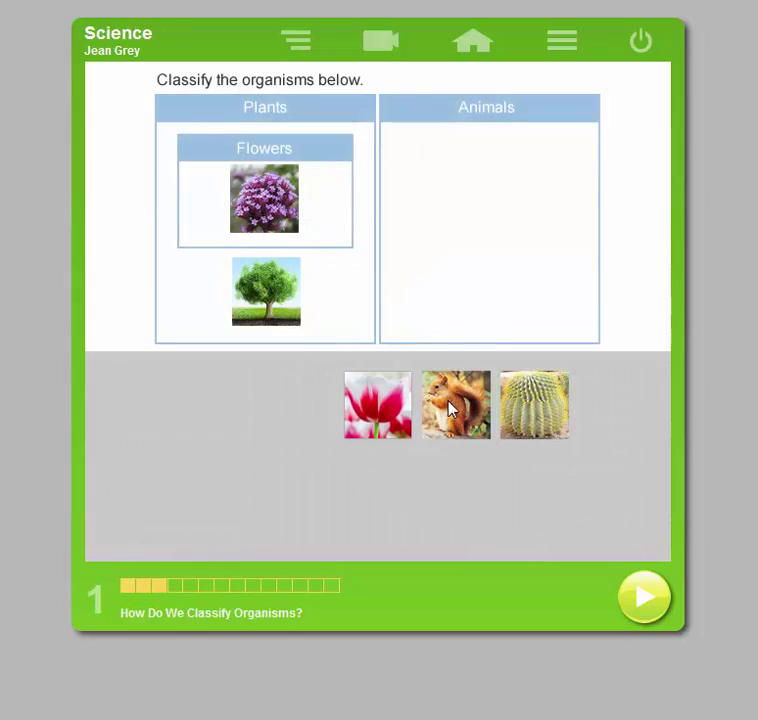
pyautogui.moveTo(455, 408); pyautogui.dragTo(460, 245)
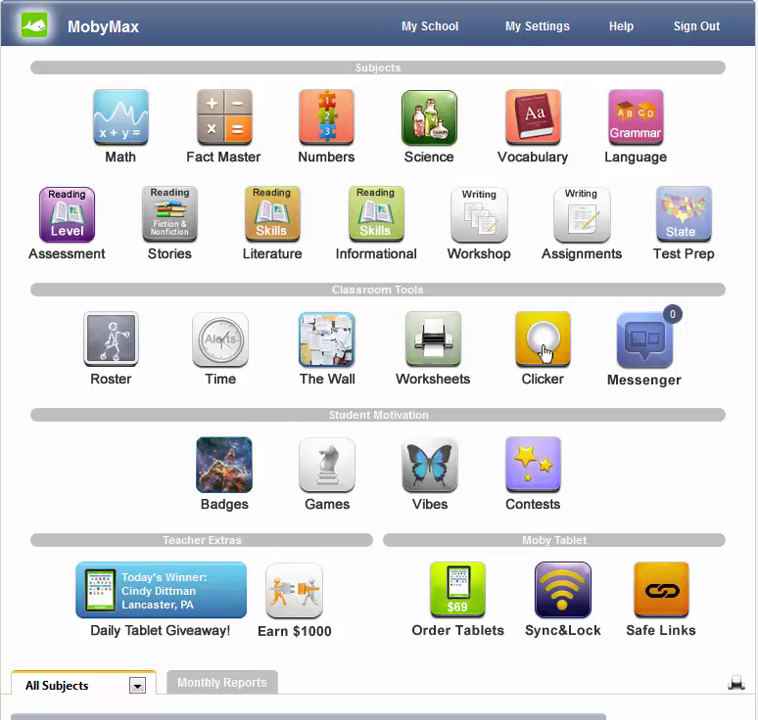
pyautogui.click(622, 28)
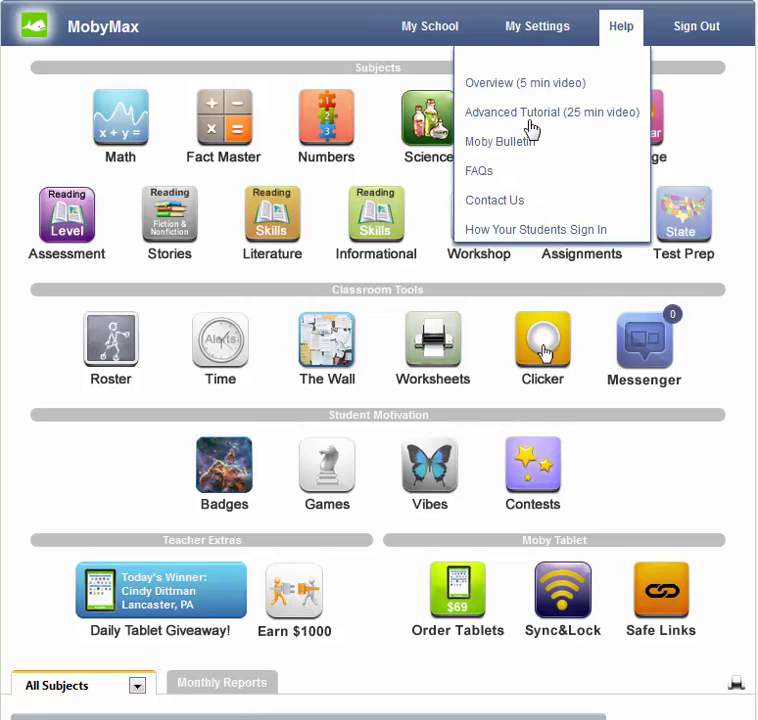
pyautogui.click(508, 200)
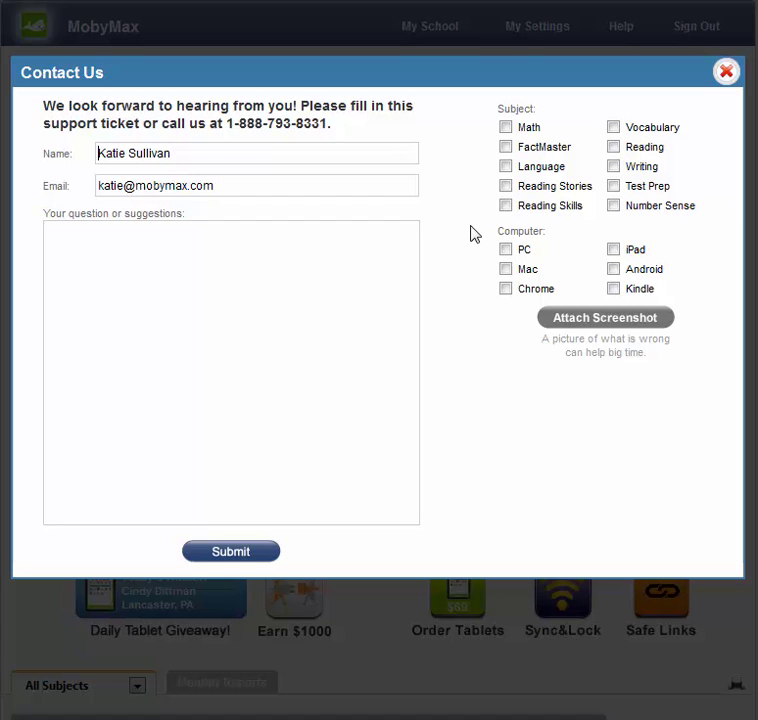
pyautogui.click(724, 72)
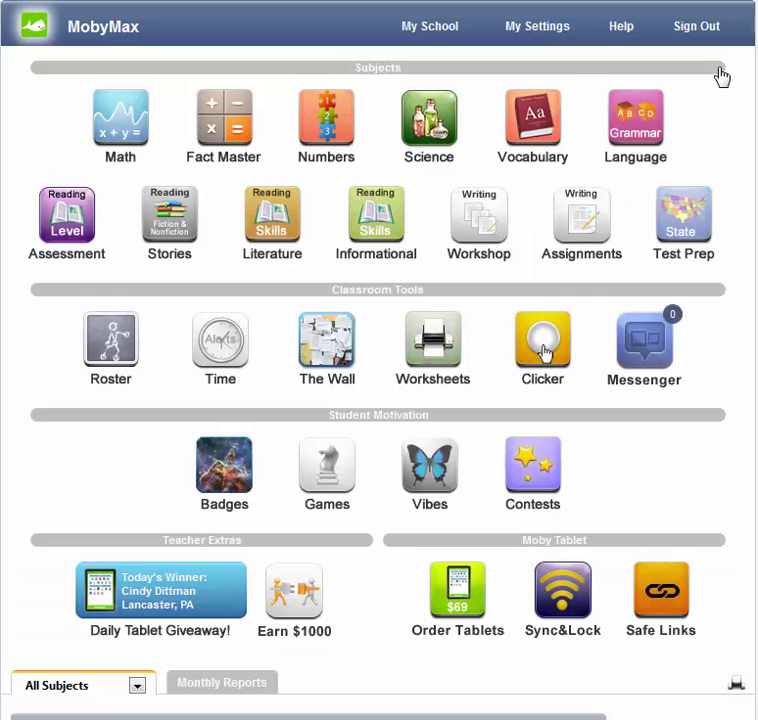